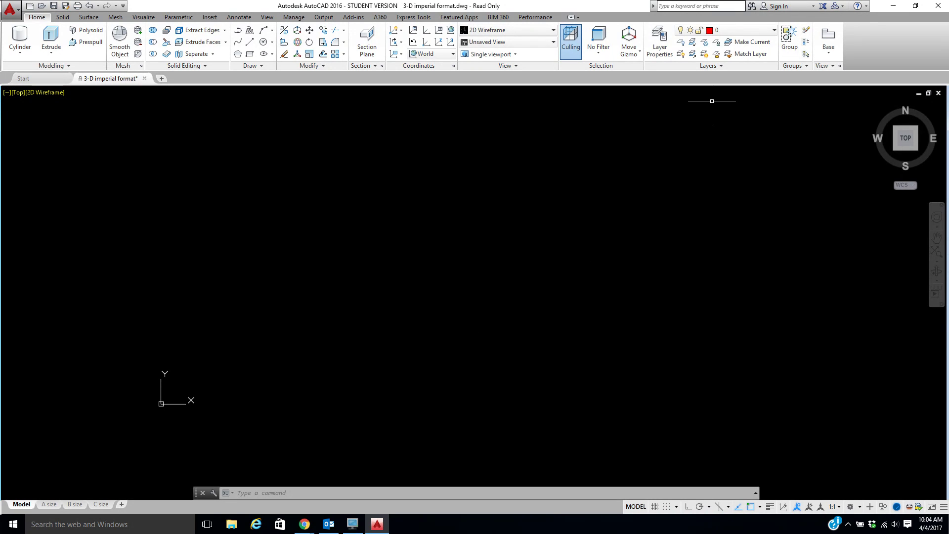
Review the drawing's layers with their colours, linetypes and lineweights, and look at the layer state options.
{"action": "left_click", "coordinate": [659, 43]}
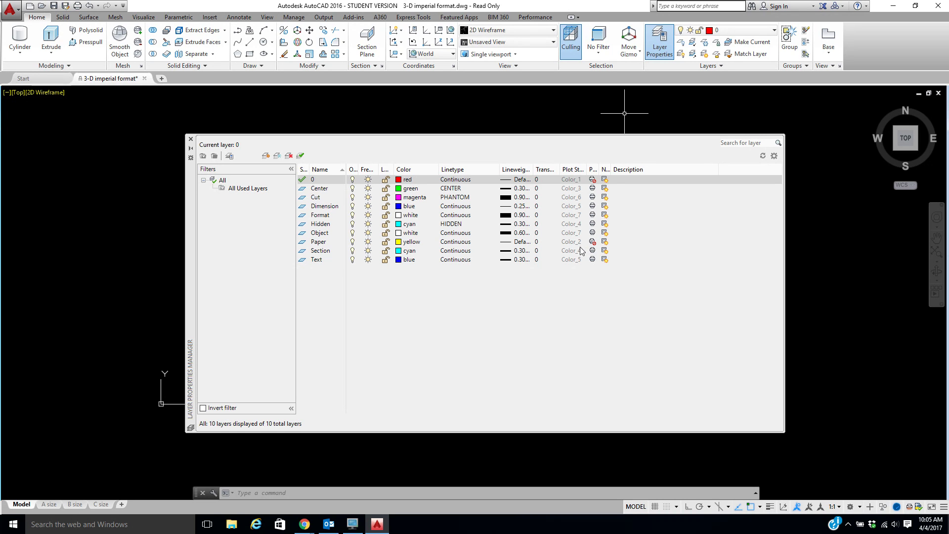
{"action": "left_click", "coordinate": [191, 139]}
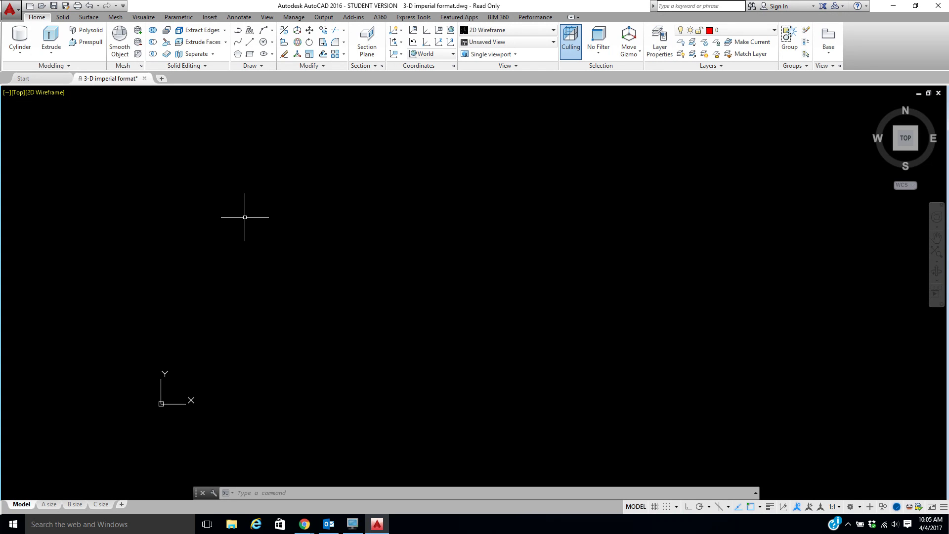
{"action": "left_click", "coordinate": [716, 68]}
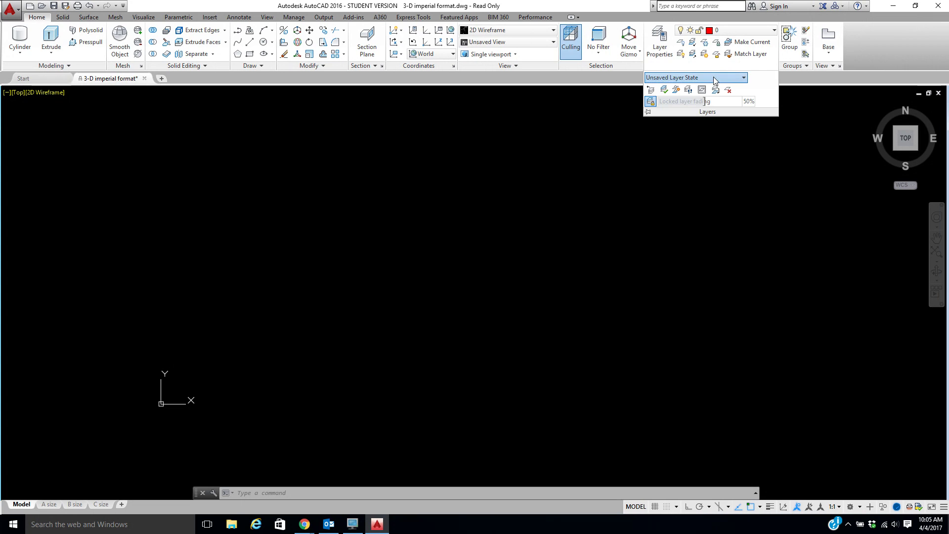
{"action": "left_click", "coordinate": [713, 77]}
{"action": "left_click", "coordinate": [701, 77]}
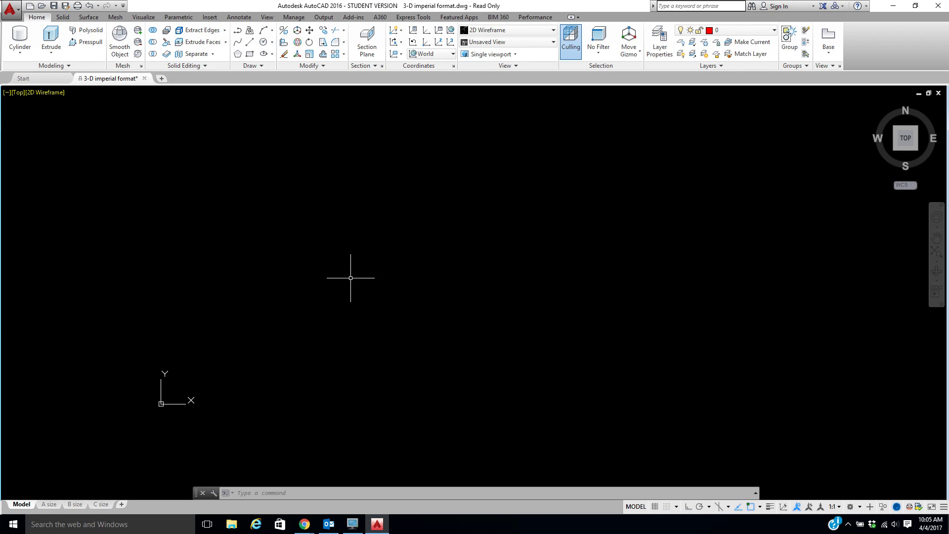
Switch to the SE Isometric view and draw a cylinder with a radius of about 2.35 and a height of about 2.24.
{"action": "left_click", "coordinate": [16, 93]}
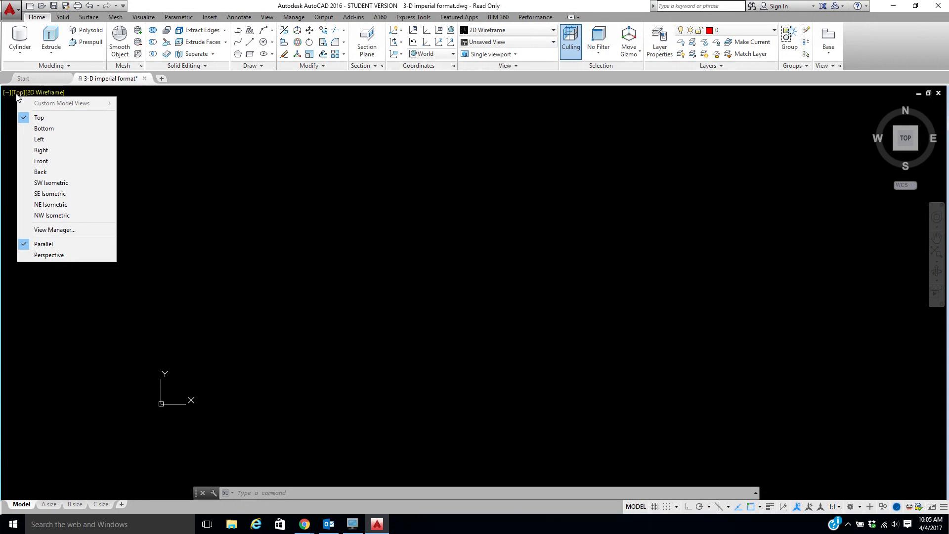
{"action": "left_click", "coordinate": [50, 193]}
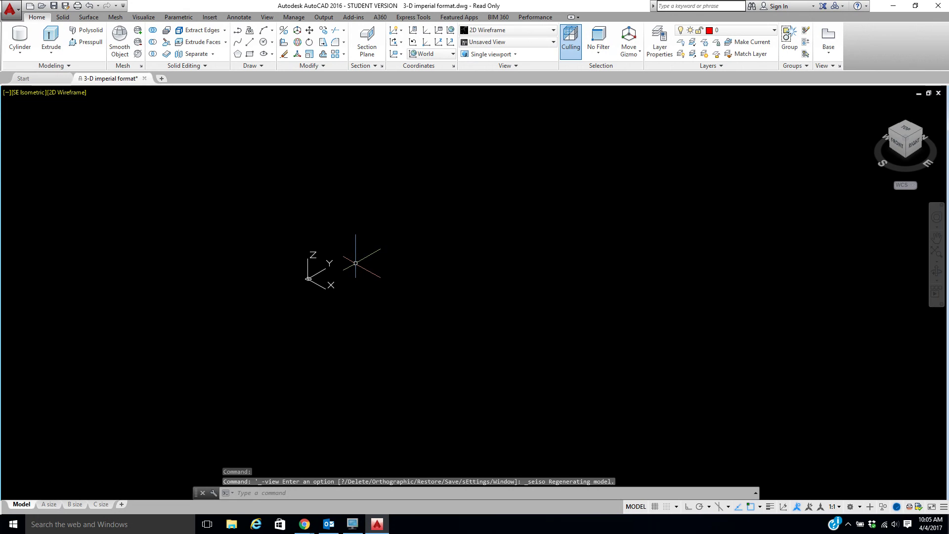
{"action": "middle_click_drag", "start_coordinate": [359, 246], "coordinate": [354, 265]}
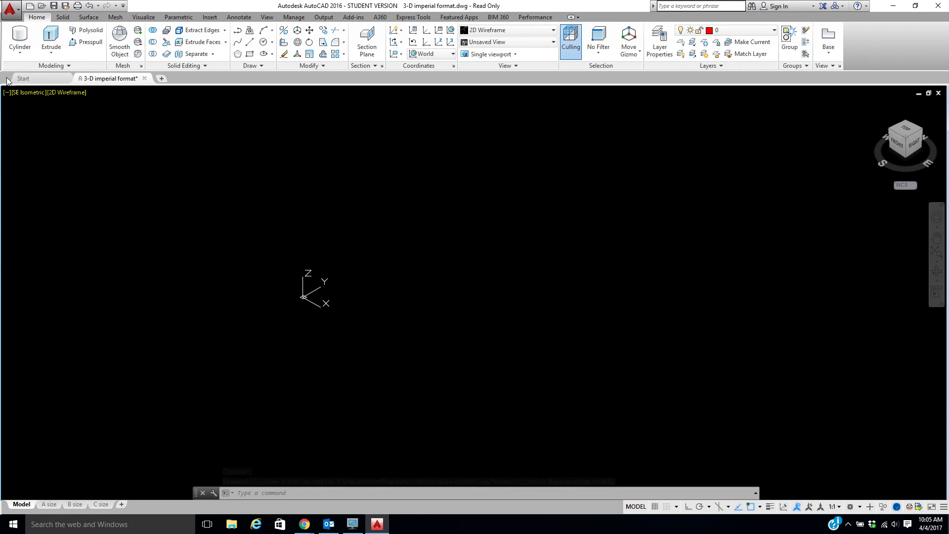
{"action": "left_click", "coordinate": [20, 40]}
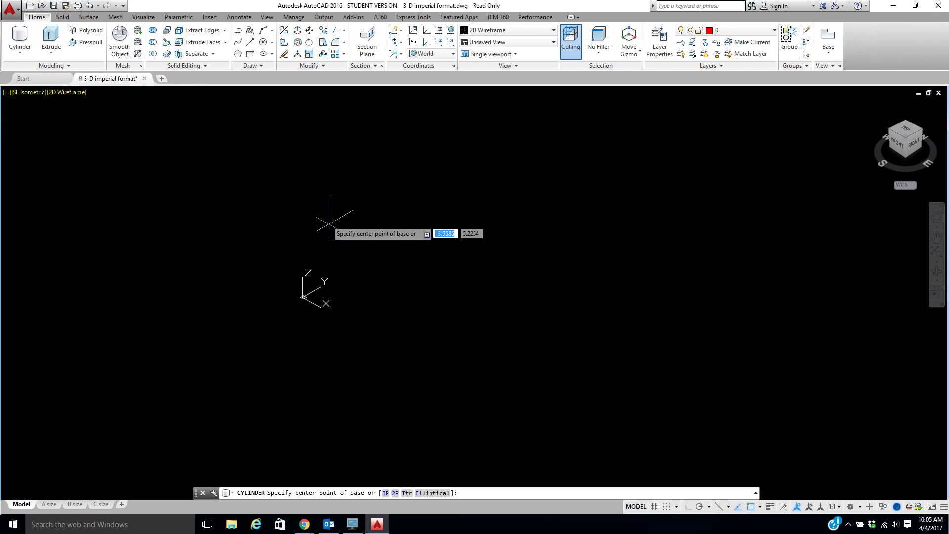
{"action": "left_click", "coordinate": [341, 290]}
{"action": "left_click", "coordinate": [394, 287]}
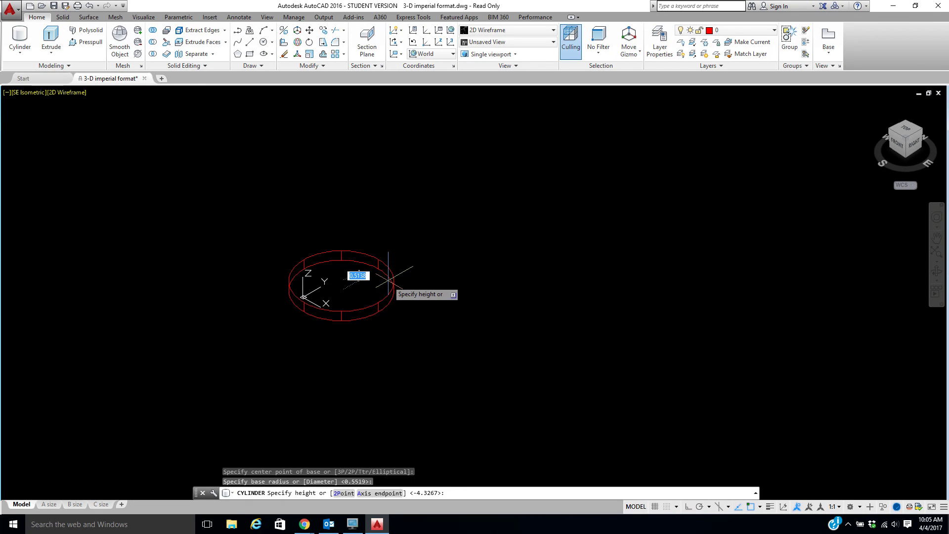
{"action": "left_click", "coordinate": [386, 247]}
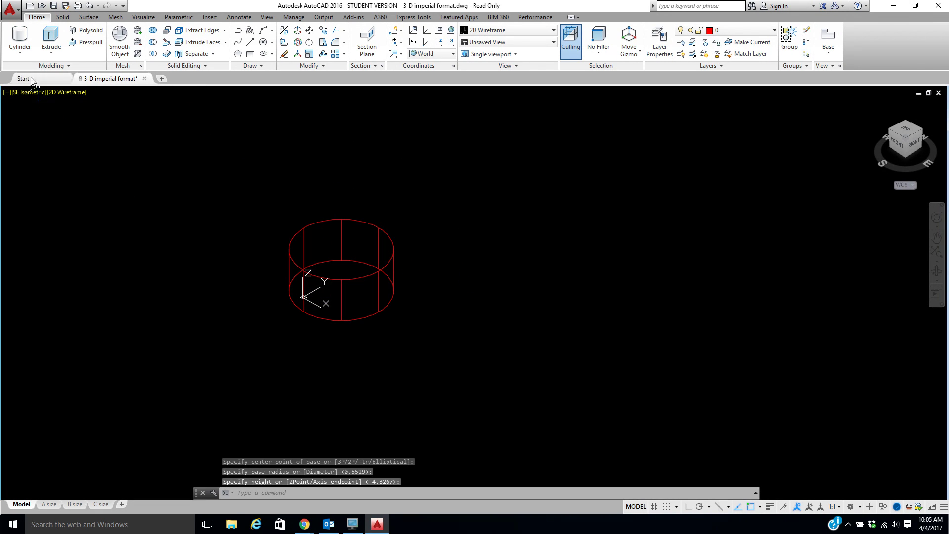
Draw a smaller concentric cylinder from the centre of the first cylinder's top face down past its base.
{"action": "left_click", "coordinate": [20, 40]}
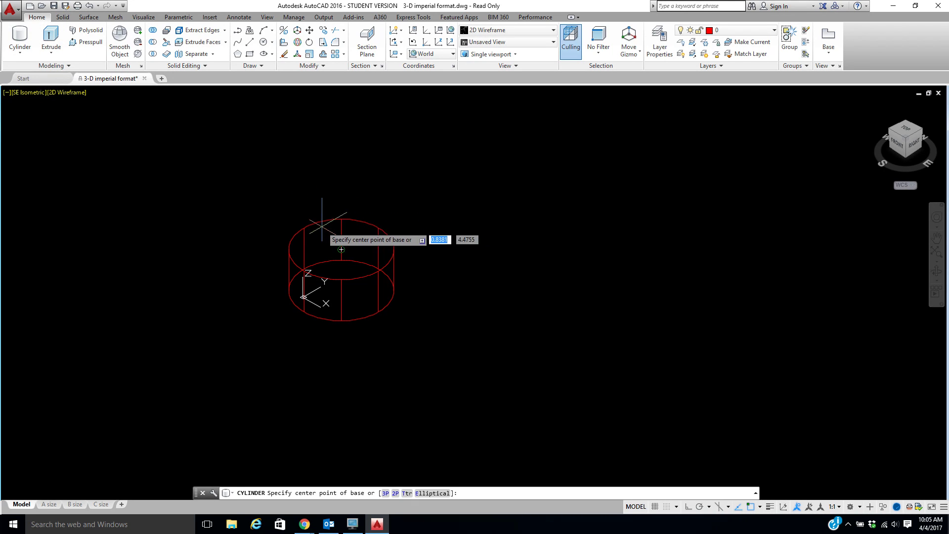
{"action": "left_click", "coordinate": [341, 248]}
{"action": "left_click", "coordinate": [363, 245]}
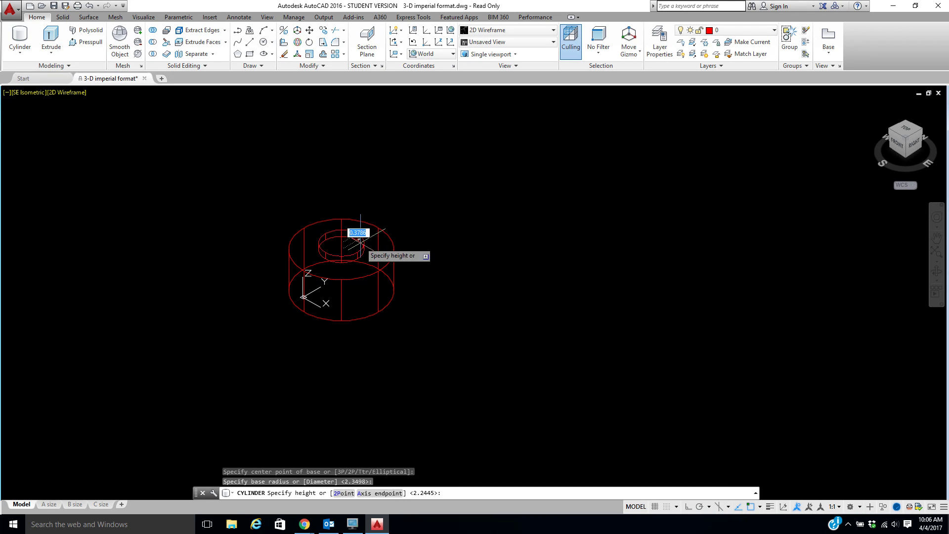
{"action": "left_click", "coordinate": [363, 348]}
Subtract the small cylinder from the large one to cut a through hole.
{"action": "left_click", "coordinate": [153, 42]}
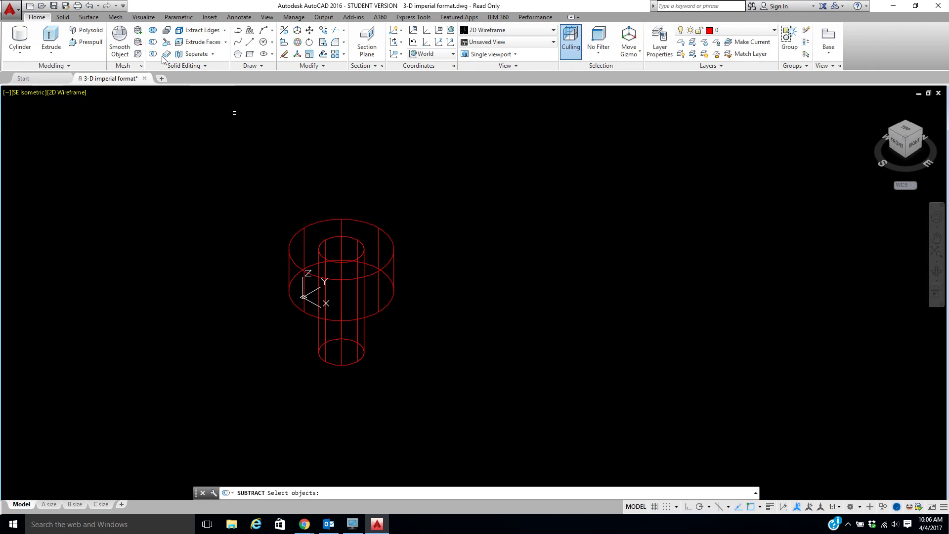
{"action": "left_click", "coordinate": [380, 225]}
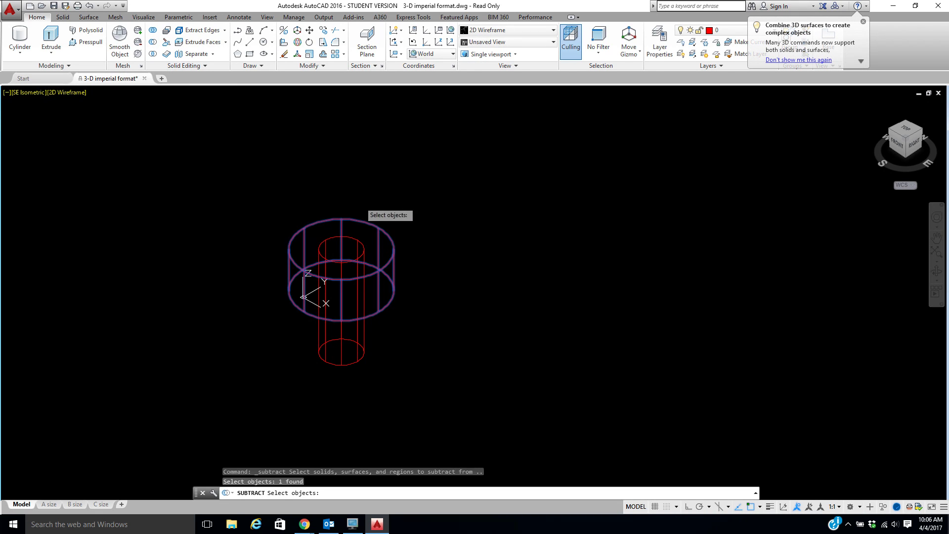
{"action": "key", "text": "Return"}
{"action": "left_click", "coordinate": [352, 238]}
{"action": "key", "text": "Return"}
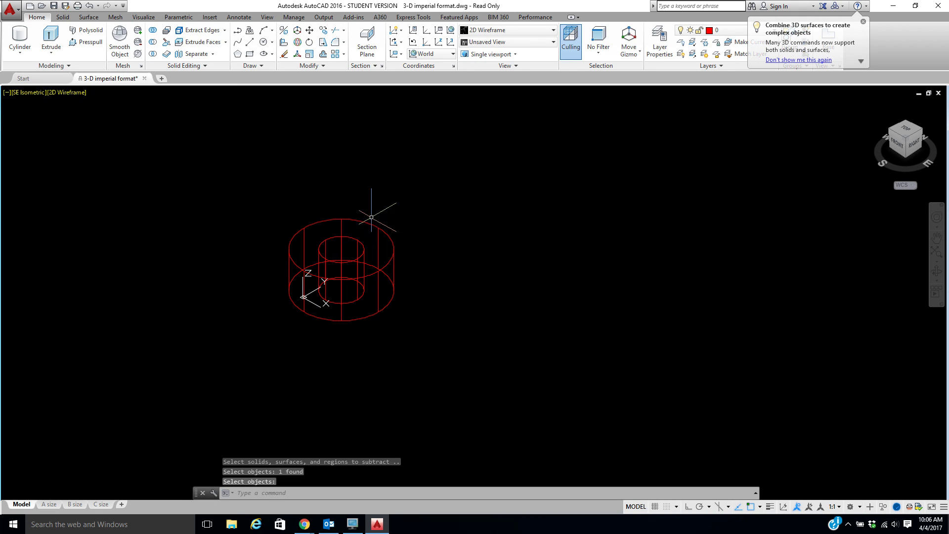
Move the hollow cylinder to the Object layer and make Object the current layer.
{"action": "key", "text": "Return"}
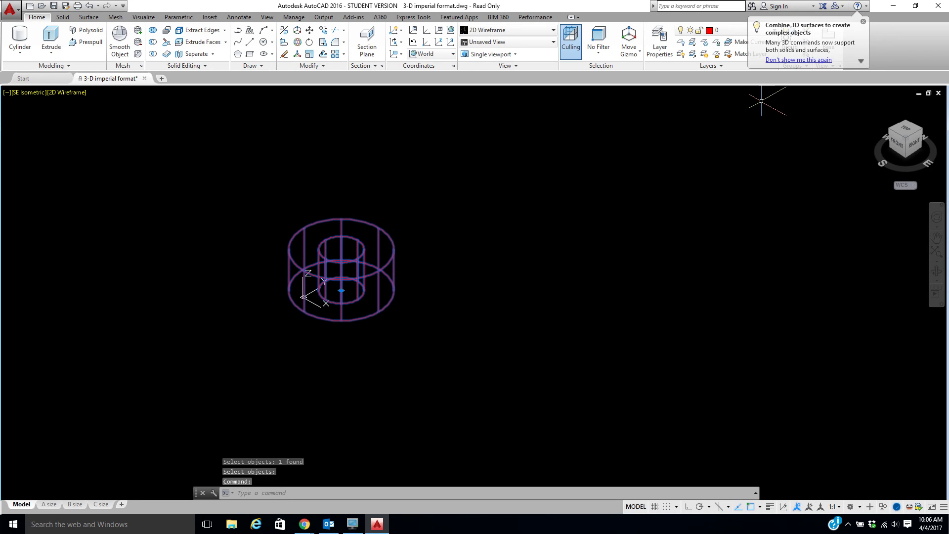
{"action": "left_click", "coordinate": [863, 21]}
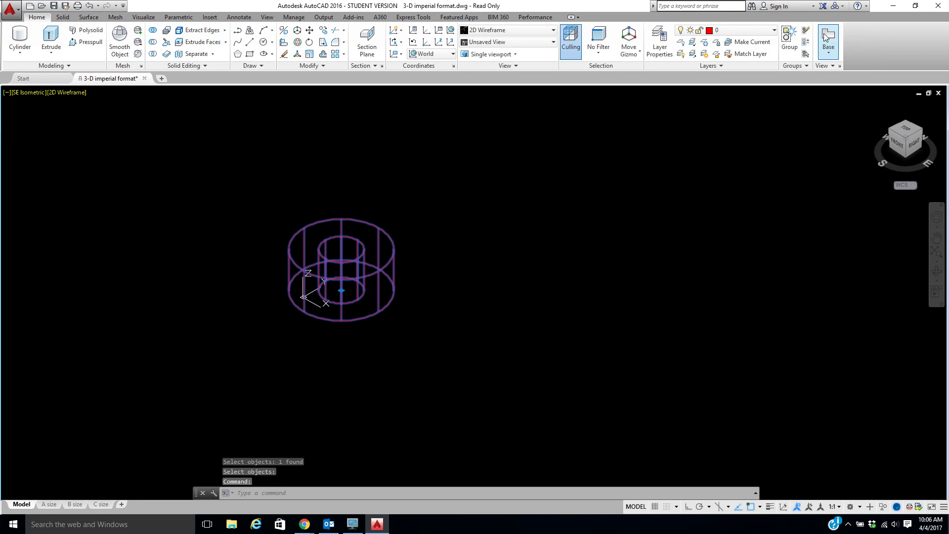
{"action": "left_click", "coordinate": [731, 30]}
{"action": "left_click", "coordinate": [727, 113]}
{"action": "key", "text": "Escape"}
{"action": "key", "text": "Escape"}
{"action": "key", "text": "Escape"}
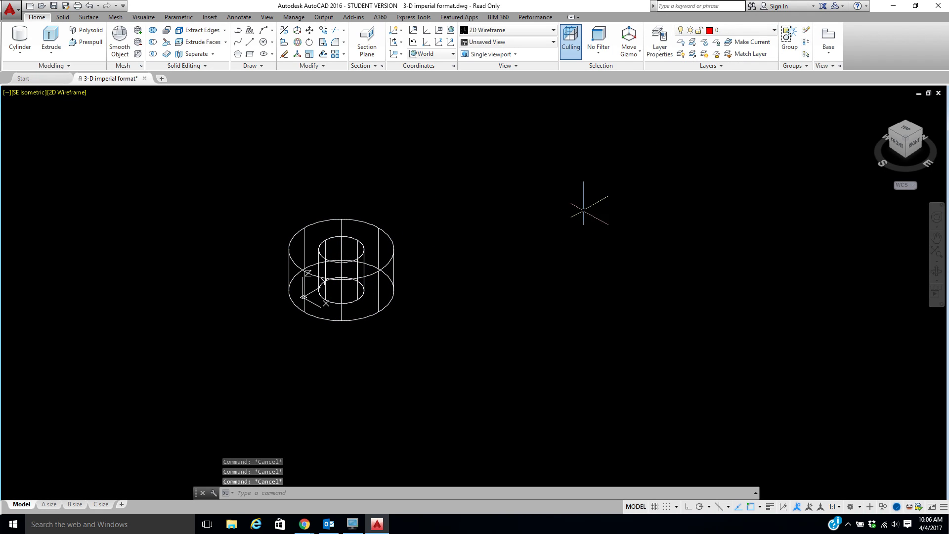
{"action": "left_click", "coordinate": [756, 31]}
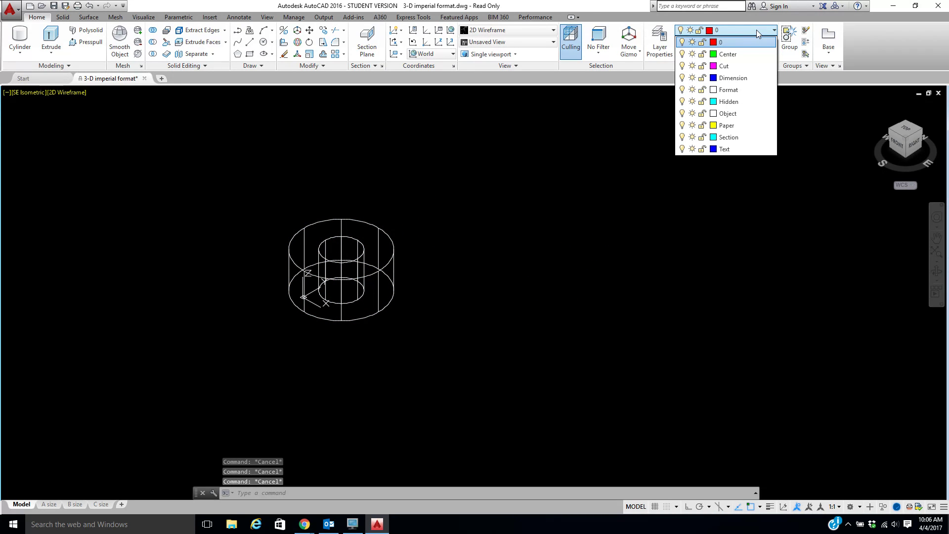
{"action": "left_click", "coordinate": [740, 115]}
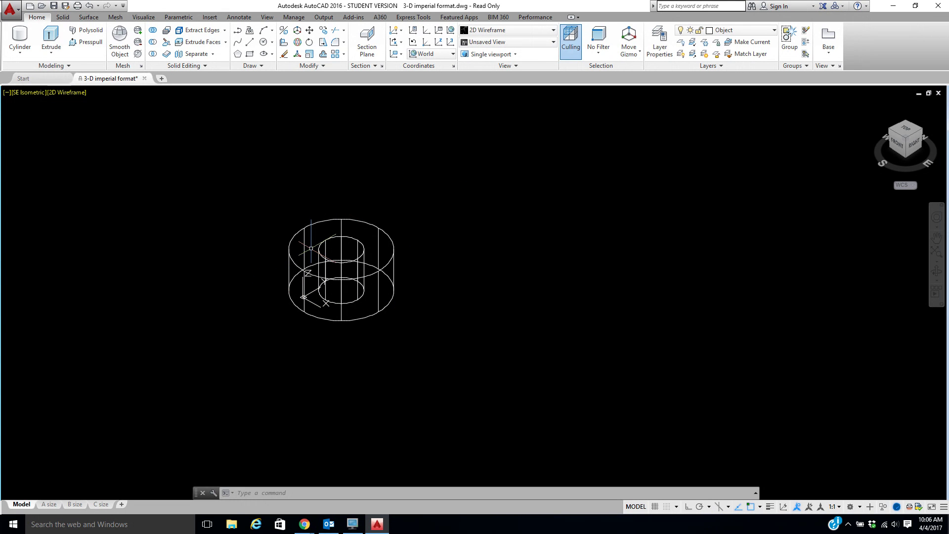
In the A size layout, place a front base view from model space in the lower half of the sheet.
{"action": "left_click", "coordinate": [49, 503]}
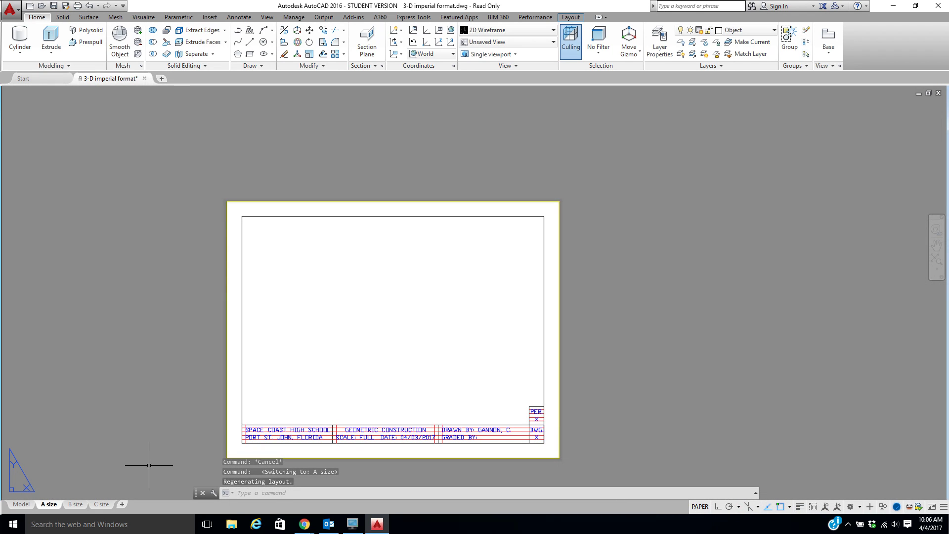
{"action": "scroll", "coordinate": [198, 403], "scroll_direction": "up", "scroll_amount": 5}
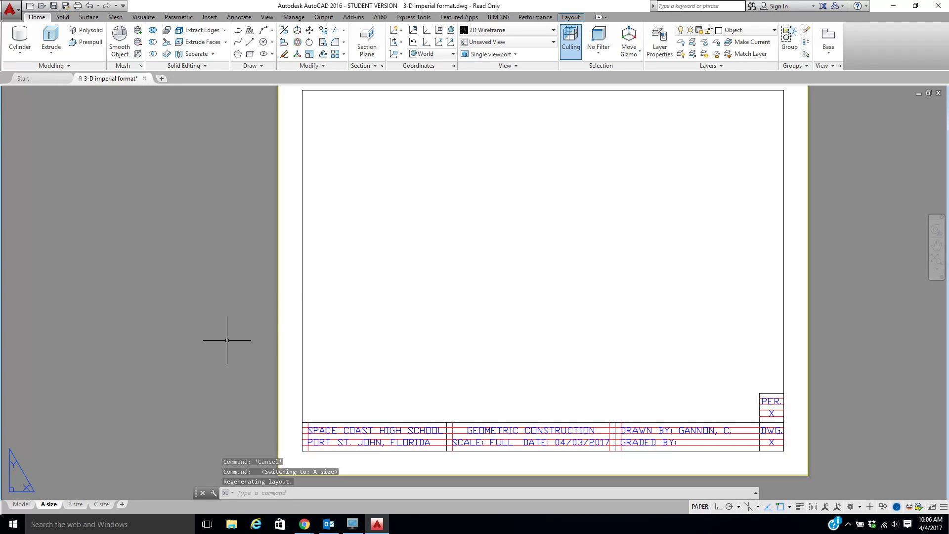
{"action": "middle_click_drag", "start_coordinate": [408, 286], "coordinate": [369, 294]}
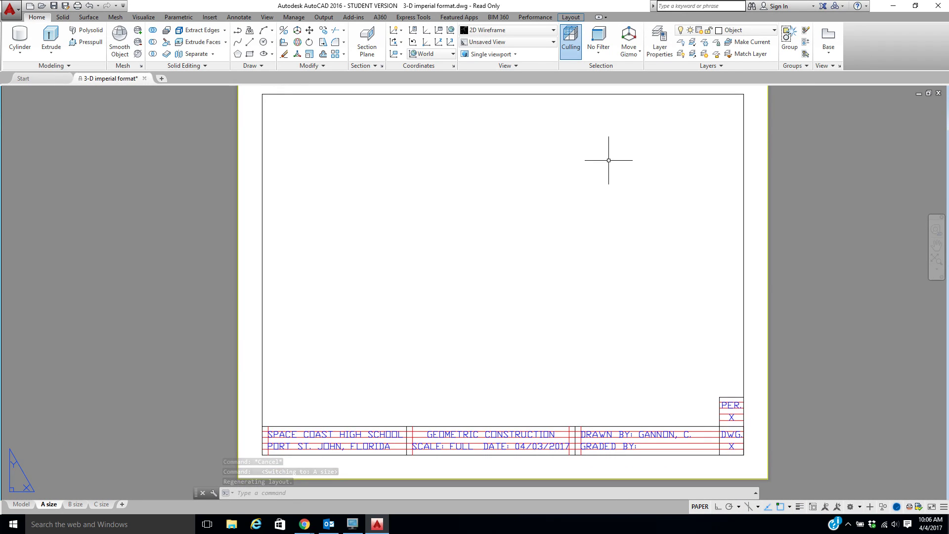
{"action": "left_click", "coordinate": [569, 18]}
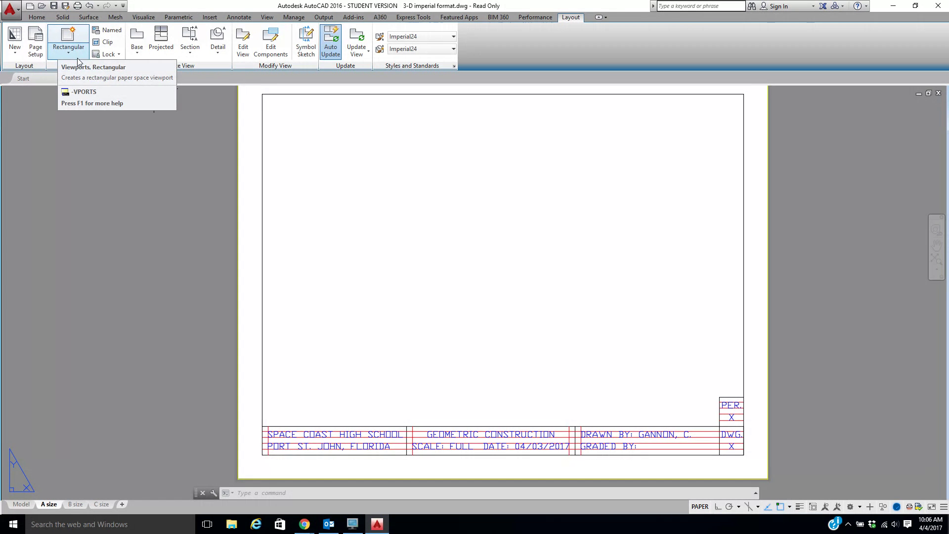
{"action": "left_click", "coordinate": [138, 52]}
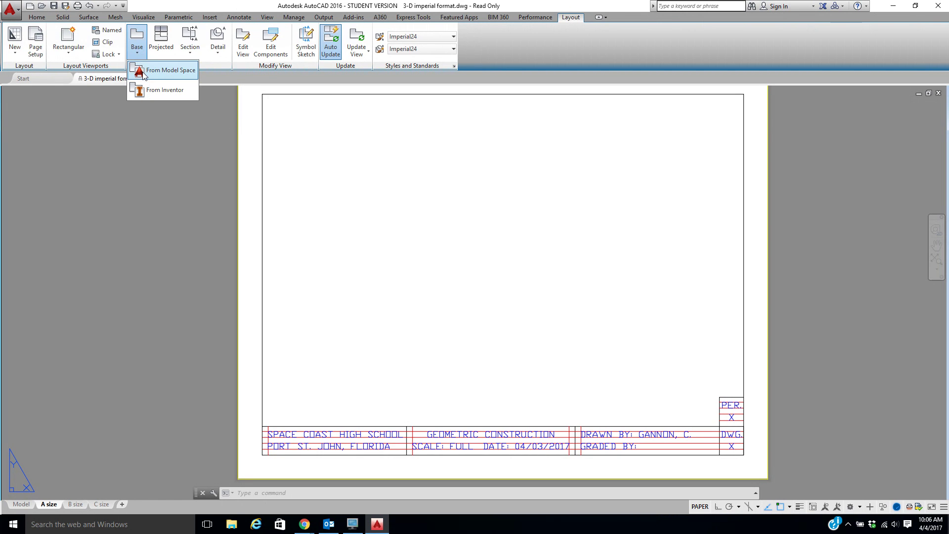
{"action": "left_click", "coordinate": [163, 70]}
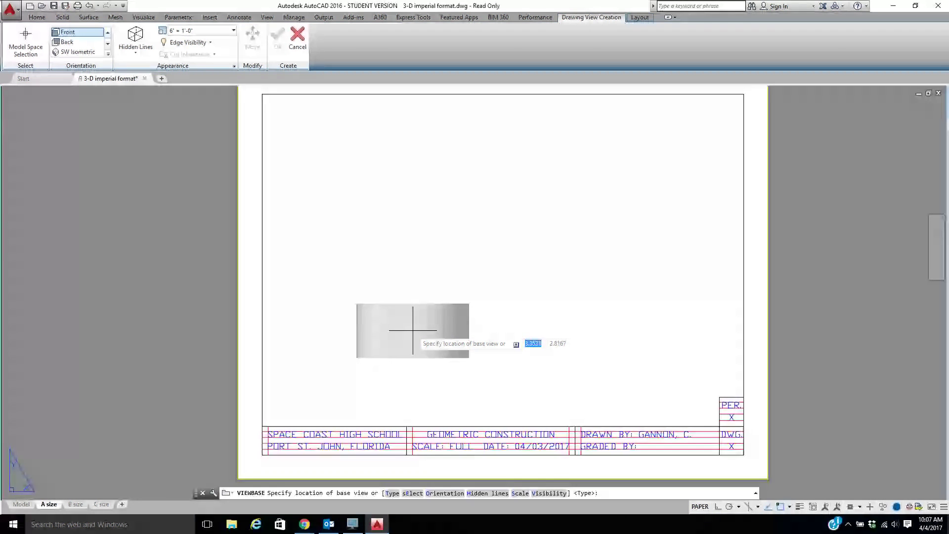
{"action": "left_click", "coordinate": [412, 330]}
{"action": "right_click", "coordinate": [412, 331]}
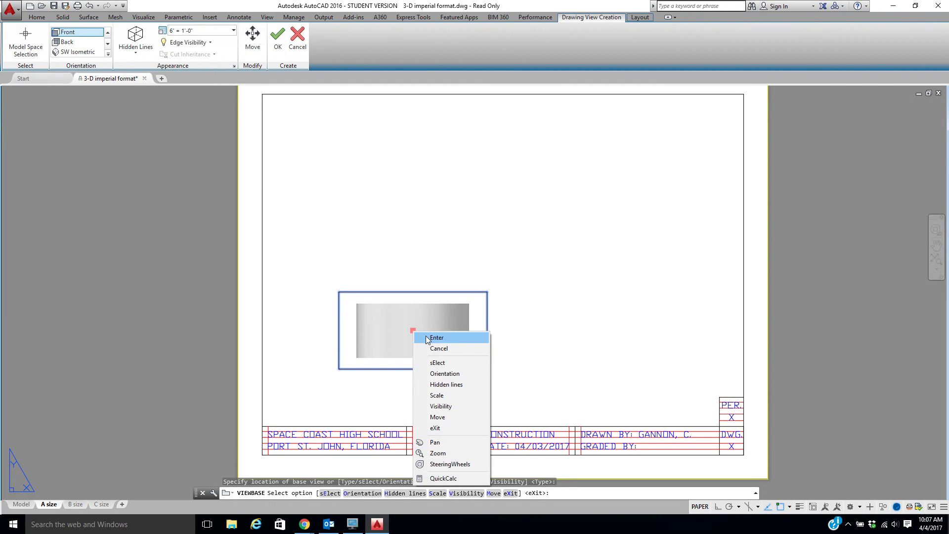
{"action": "left_click", "coordinate": [425, 336]}
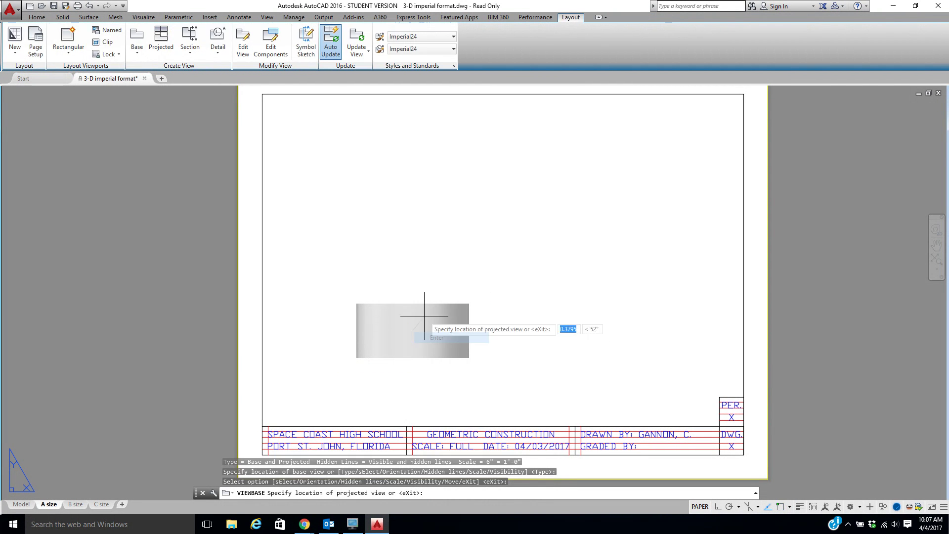
Project a top view directly above the front view and finish creating the views.
{"action": "left_click", "coordinate": [414, 186]}
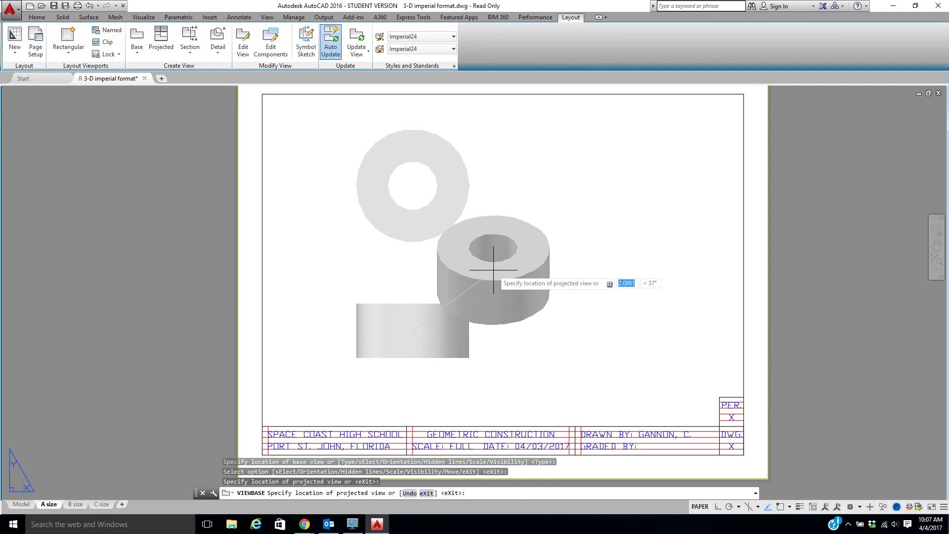
{"action": "right_click", "coordinate": [494, 272]}
{"action": "left_click", "coordinate": [517, 277]}
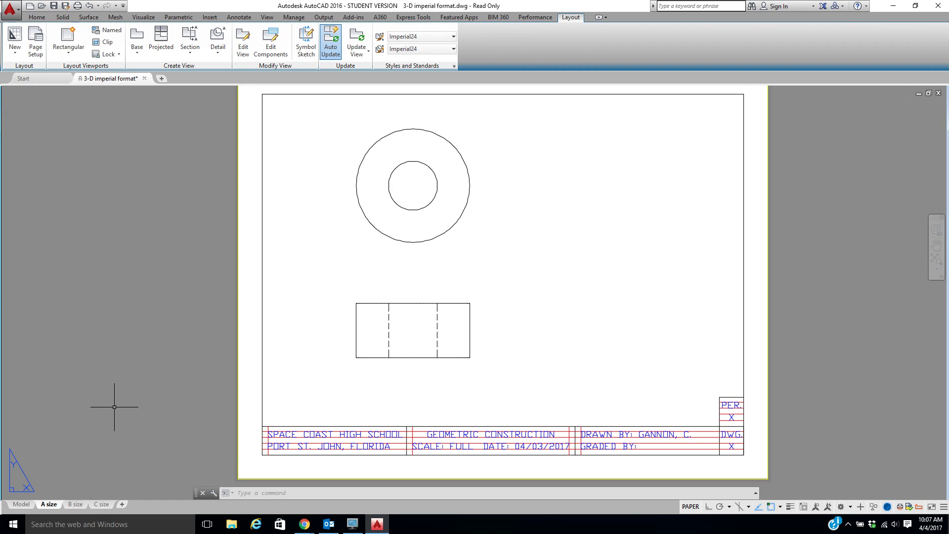
Return to model space and set the MD_Hidden layer's linetype to HIDDEN.
{"action": "left_click", "coordinate": [21, 504]}
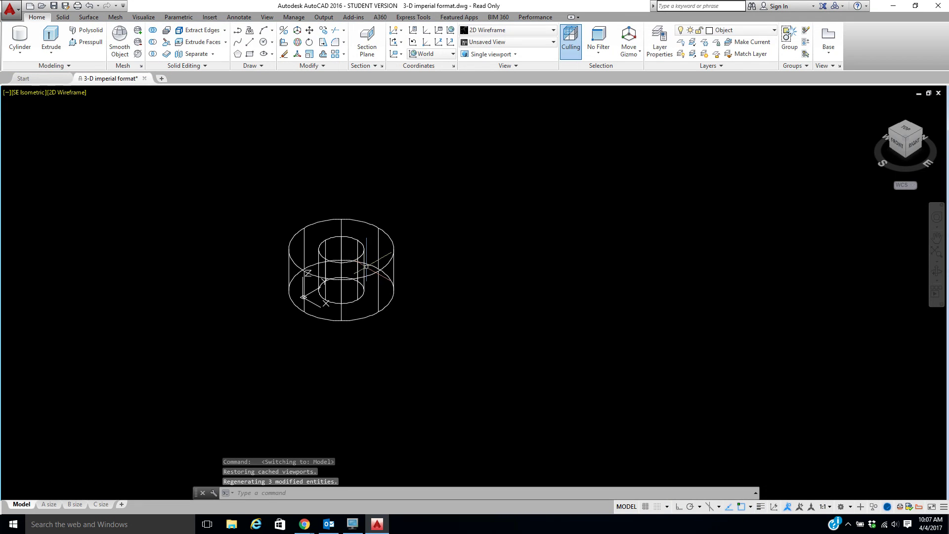
{"action": "left_click", "coordinate": [659, 47]}
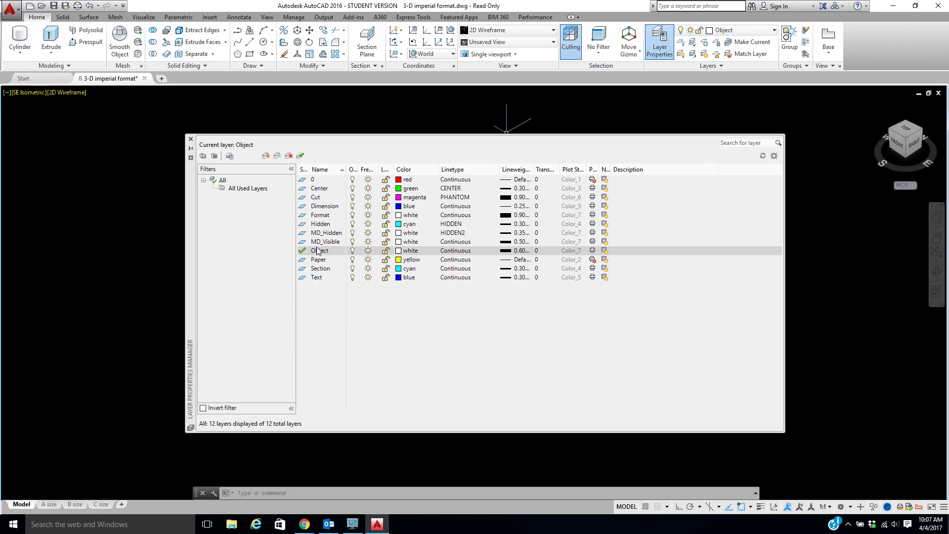
{"action": "left_click", "coordinate": [321, 233]}
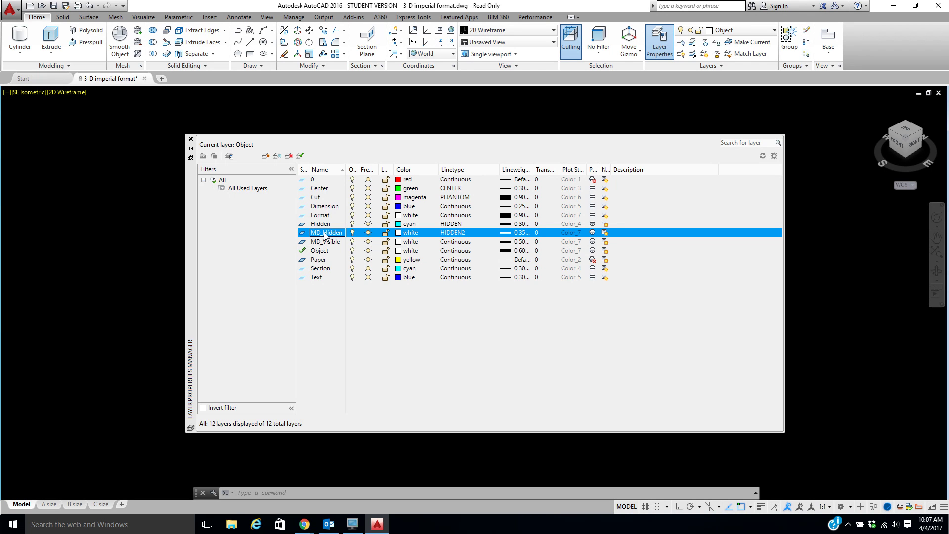
{"action": "left_click", "coordinate": [459, 233]}
{"action": "left_click", "coordinate": [396, 263]}
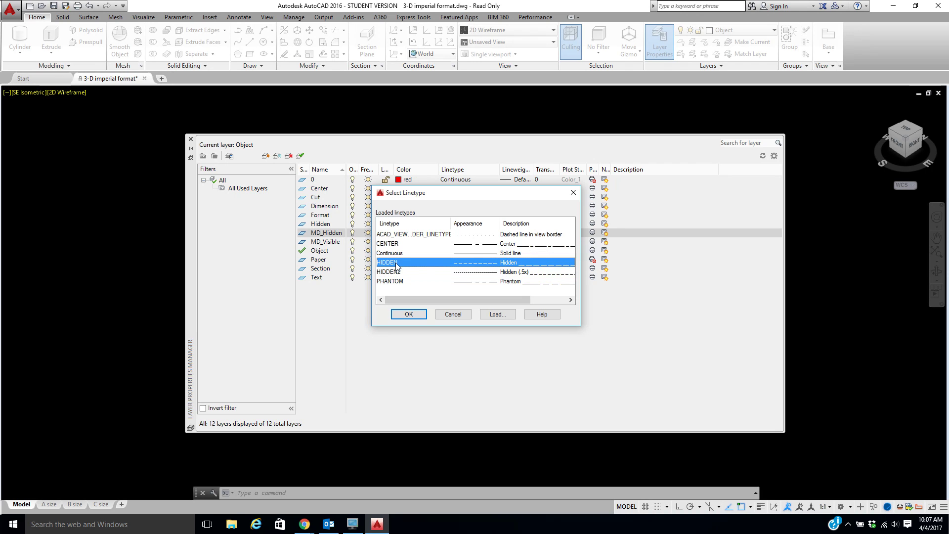
{"action": "left_click", "coordinate": [408, 314]}
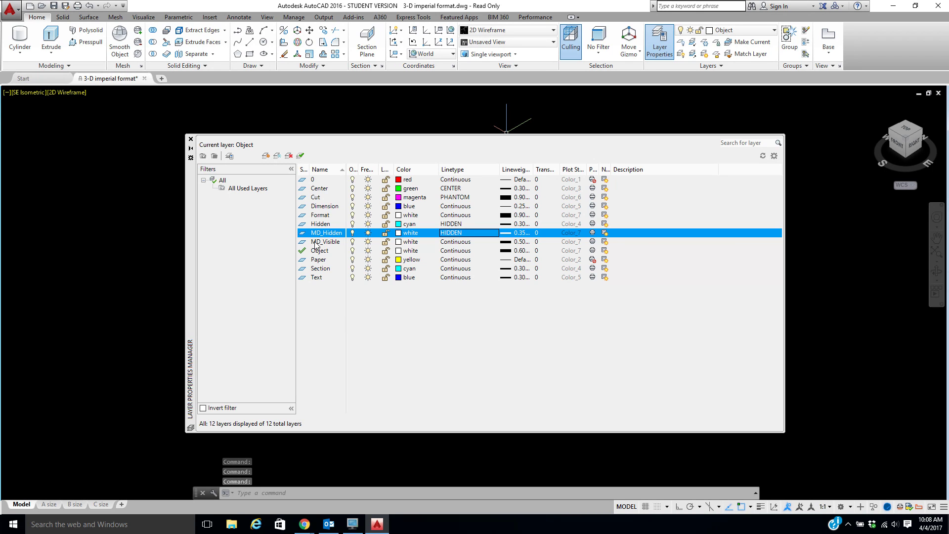
Change the color of the Center, Cut, Dimension, Hidden, Section and Text layers to white.
{"action": "left_click", "coordinate": [318, 191]}
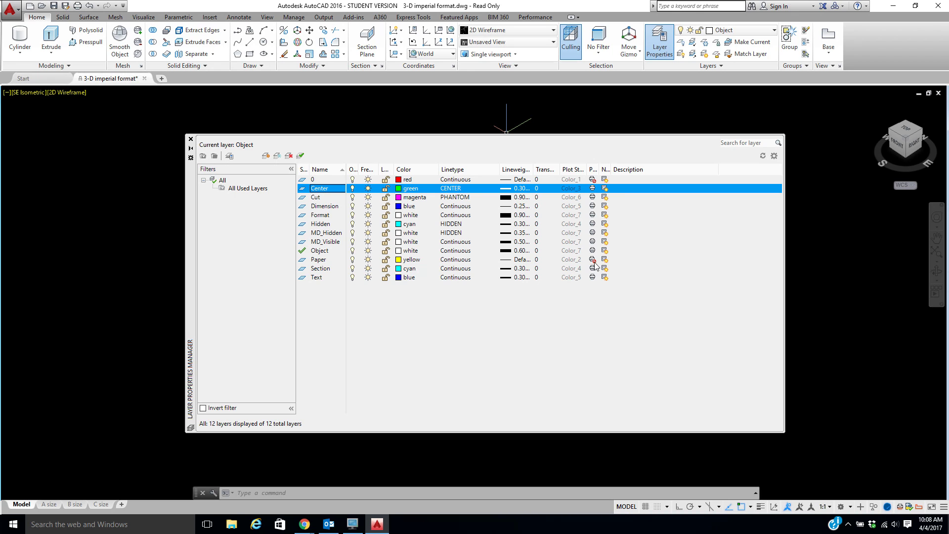
{"action": "left_click", "coordinate": [315, 198], "text": "ctrl"}
{"action": "left_click", "coordinate": [322, 207], "text": "ctrl"}
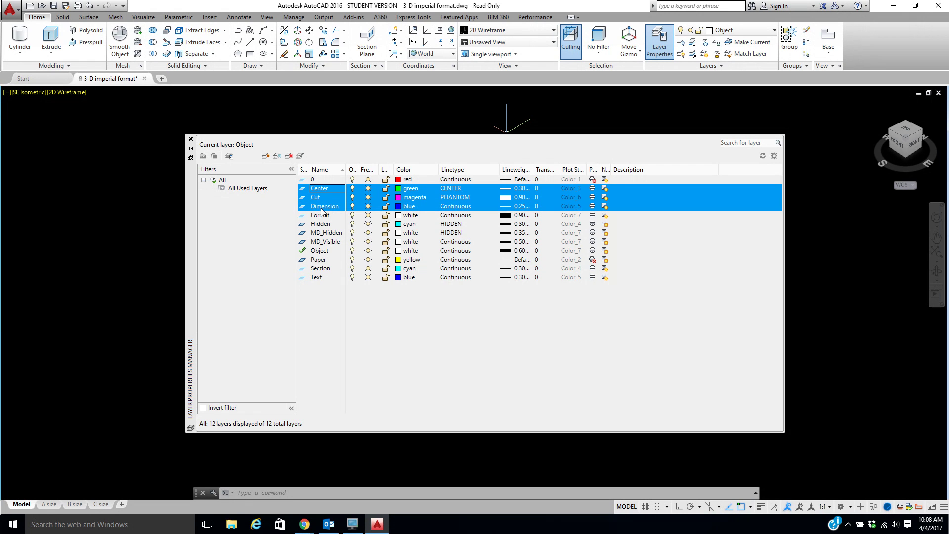
{"action": "left_click", "coordinate": [325, 225], "text": "ctrl"}
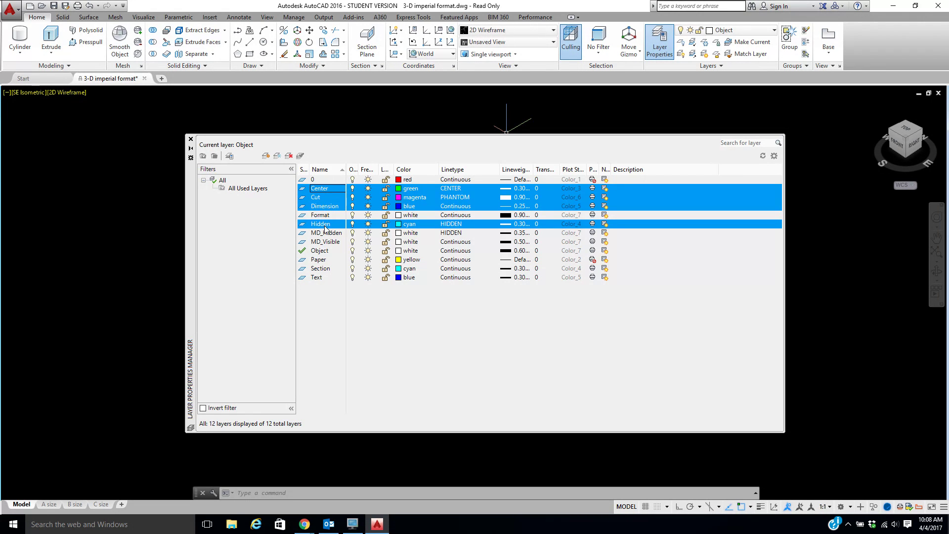
{"action": "left_click", "coordinate": [323, 269], "text": "ctrl"}
{"action": "left_click", "coordinate": [321, 278], "text": "ctrl"}
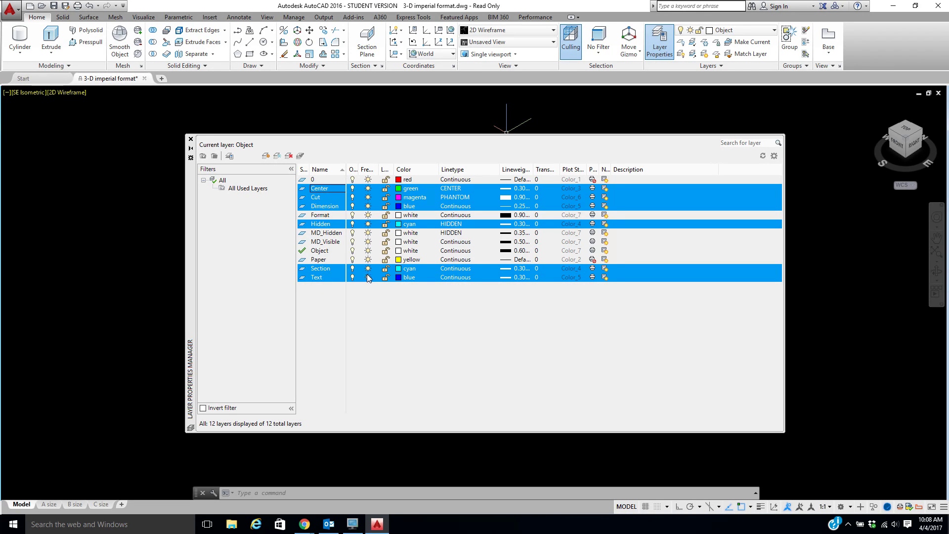
{"action": "left_click", "coordinate": [398, 190]}
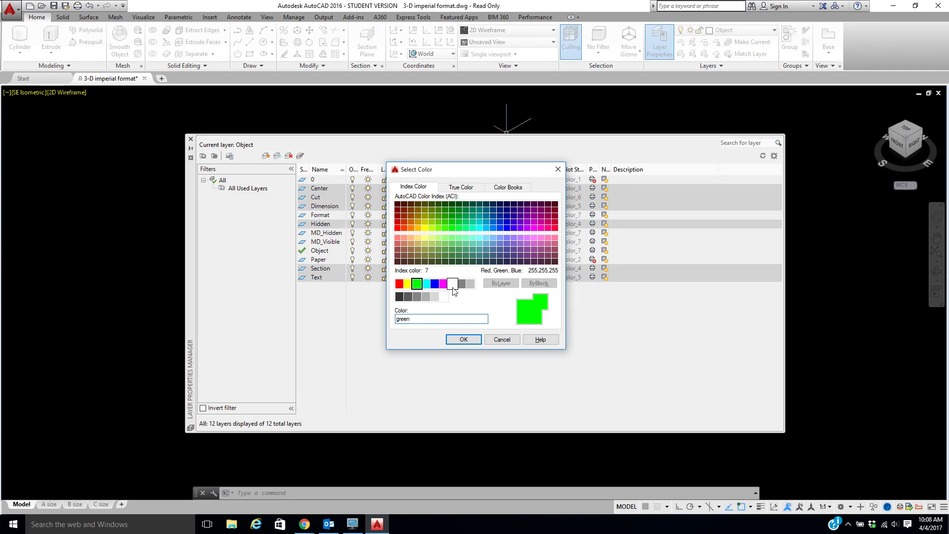
{"action": "left_click", "coordinate": [452, 283]}
{"action": "left_click", "coordinate": [463, 340]}
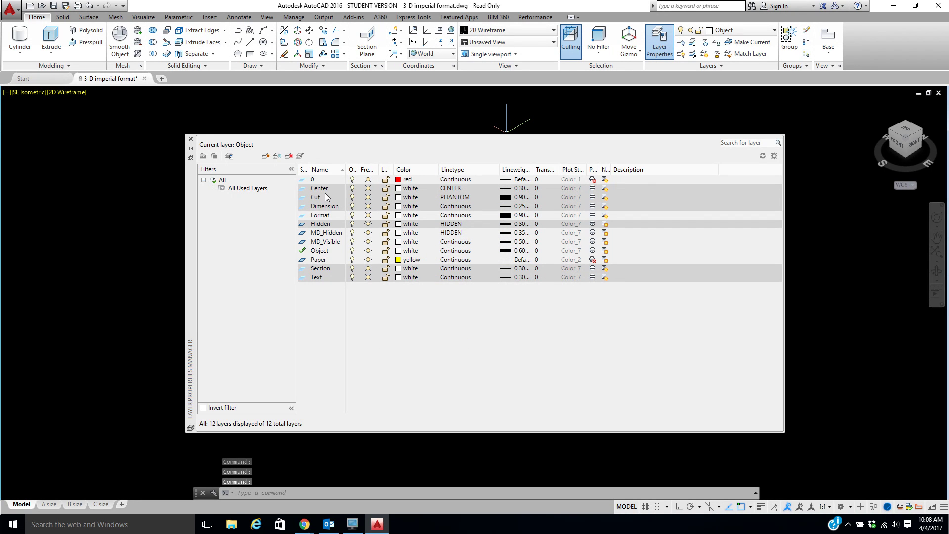
{"action": "left_click", "coordinate": [320, 250]}
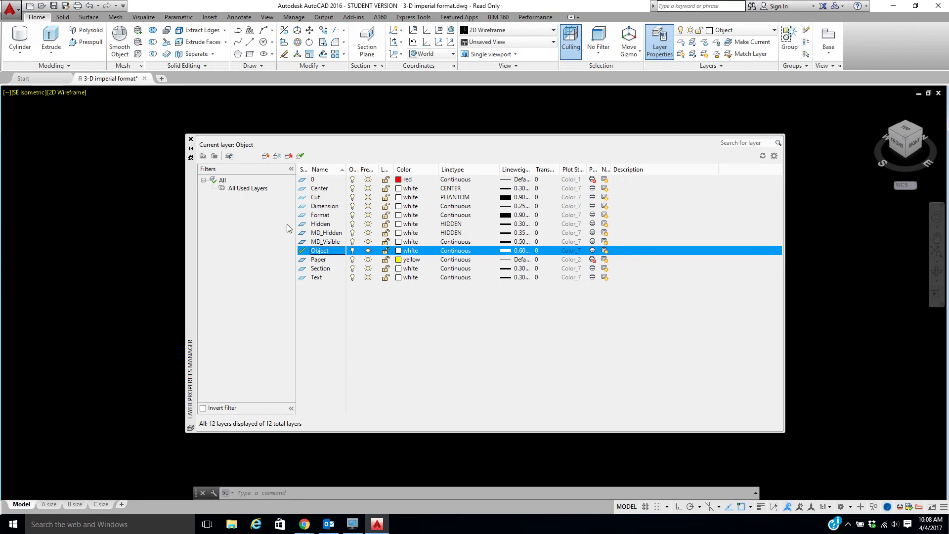
Save the current layer settings as a new layer state named "3D print".
{"action": "left_click", "coordinate": [229, 156]}
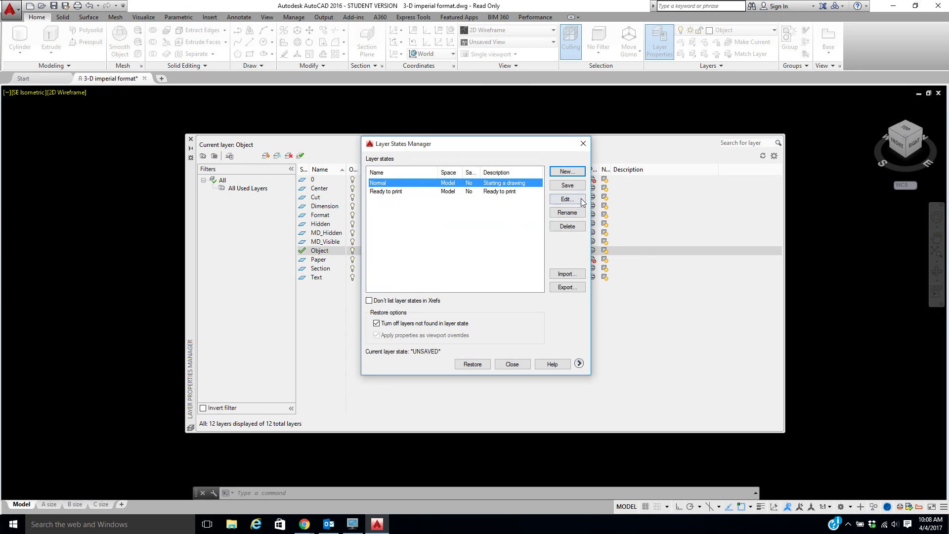
{"action": "left_click", "coordinate": [573, 174]}
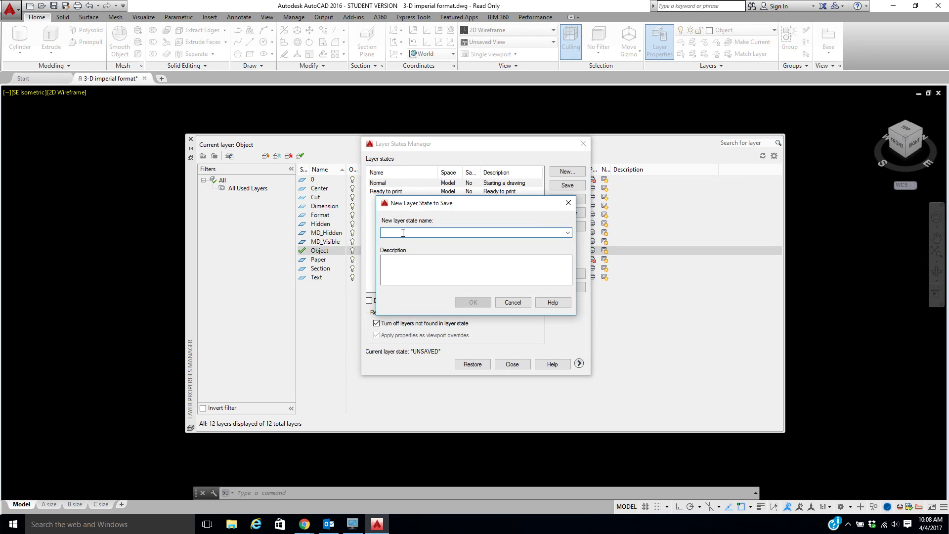
{"action": "type", "text": "3D print"}
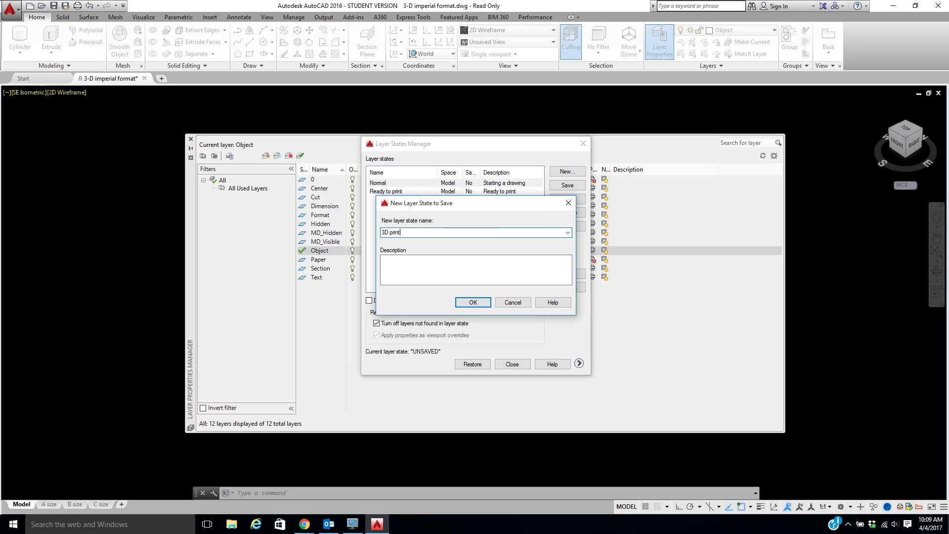
{"action": "left_click", "coordinate": [468, 302]}
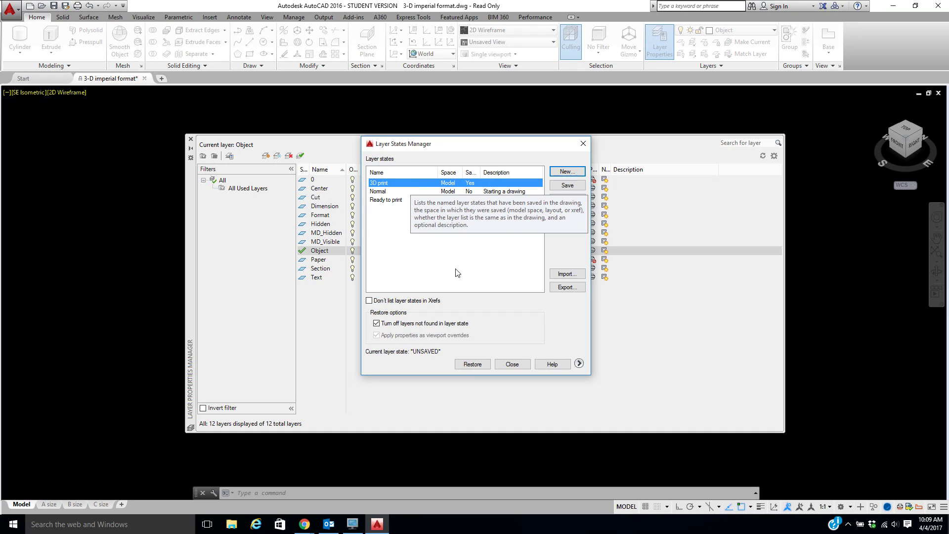
Export the 3D print layer state to the Desktop as 3D print.las and close the Layer States Manager.
{"action": "left_click", "coordinate": [567, 286]}
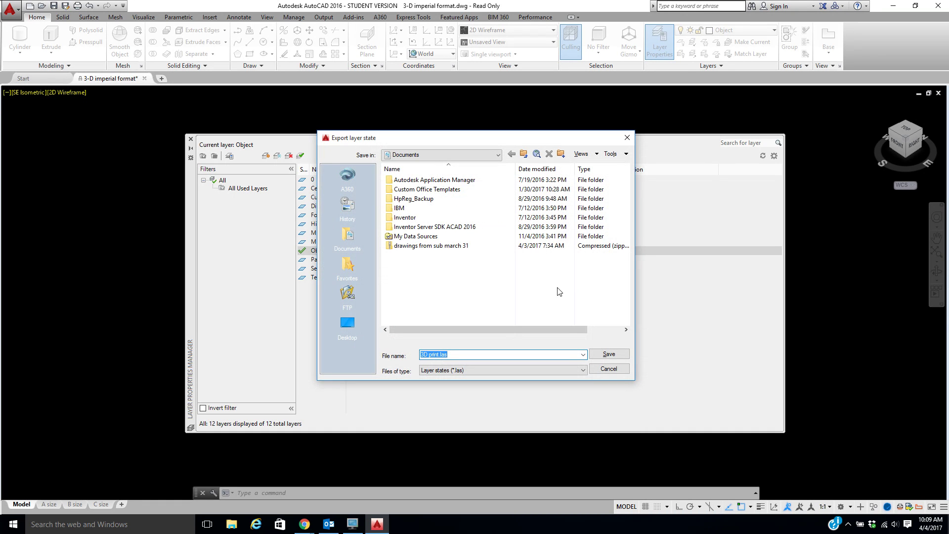
{"action": "left_click", "coordinate": [489, 155]}
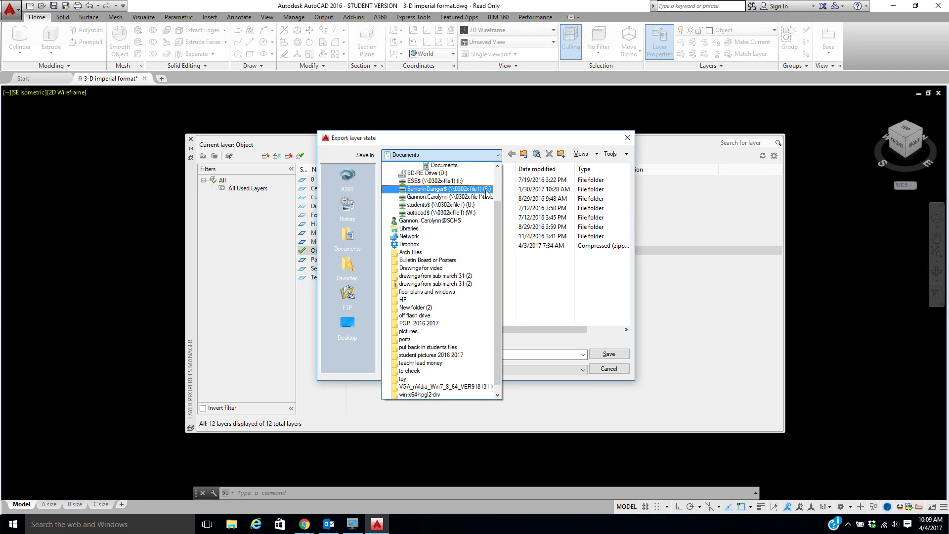
{"action": "left_click", "coordinate": [489, 204]}
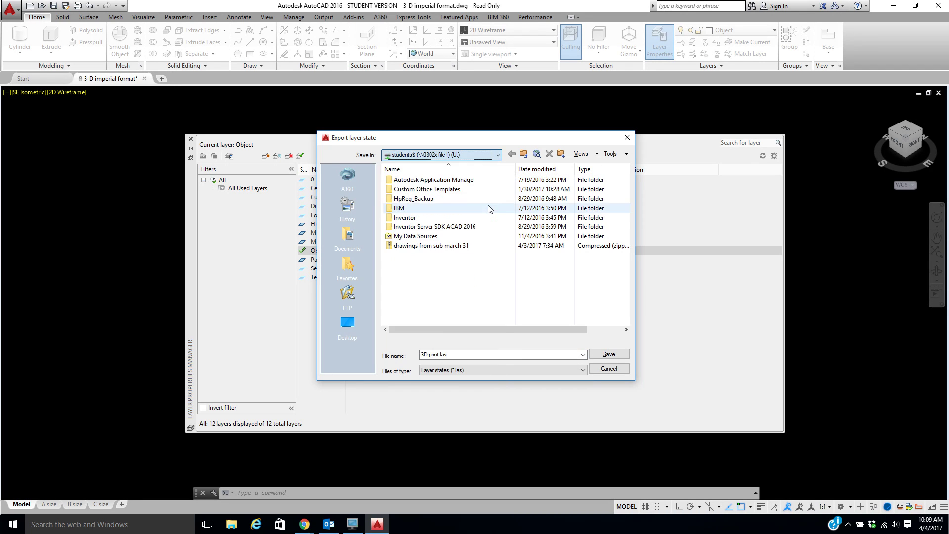
{"action": "left_click", "coordinate": [497, 155]}
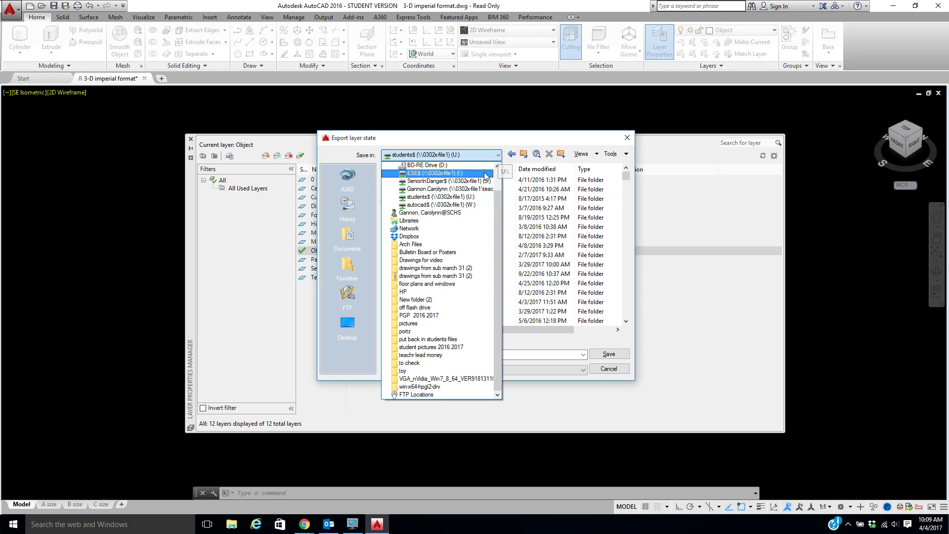
{"action": "left_click_drag", "start_coordinate": [495, 201], "coordinate": [497, 175]}
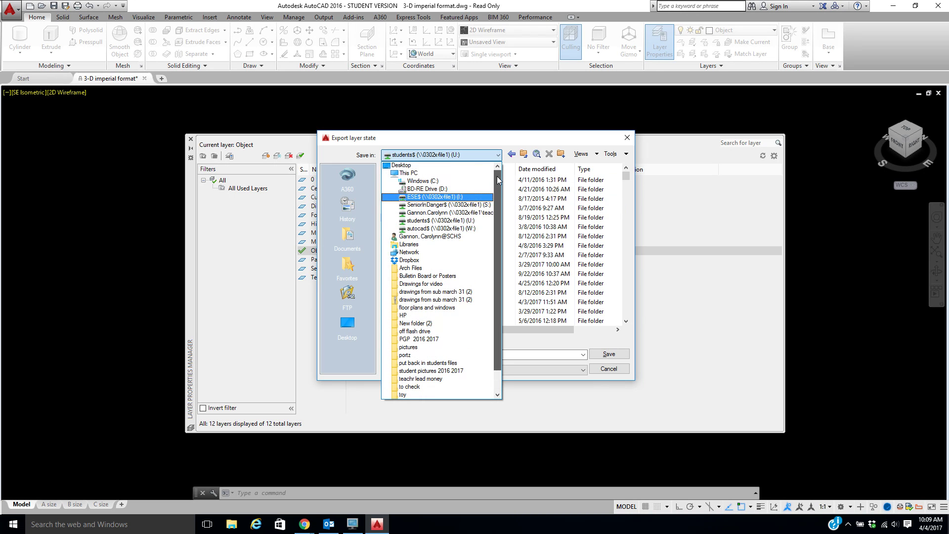
{"action": "left_click", "coordinate": [452, 169]}
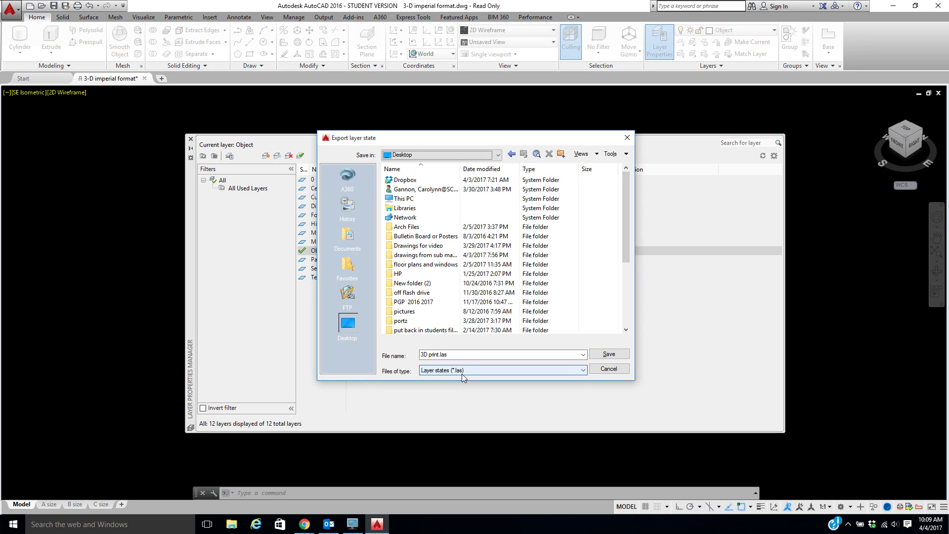
{"action": "left_click", "coordinate": [435, 356]}
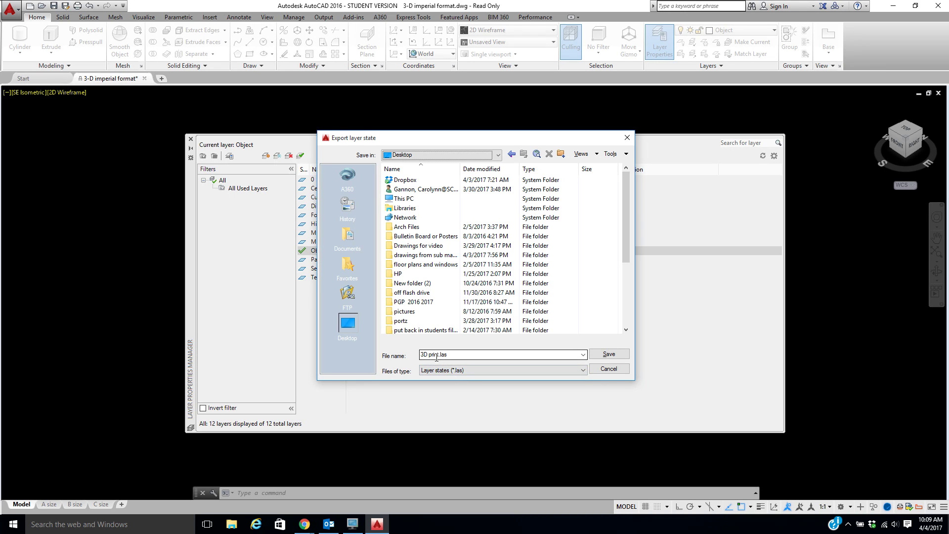
{"action": "left_click", "coordinate": [600, 356]}
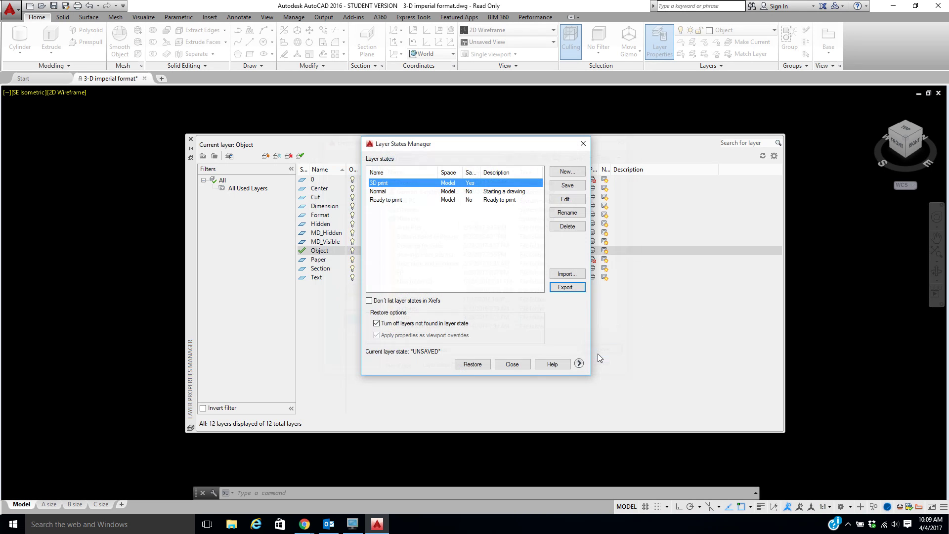
{"action": "left_click", "coordinate": [511, 364]}
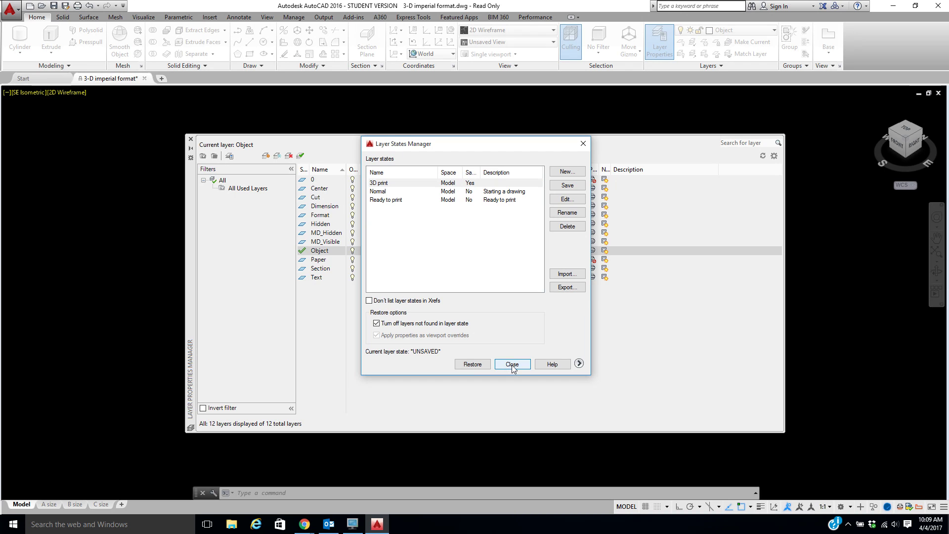
{"action": "left_click", "coordinate": [512, 366]}
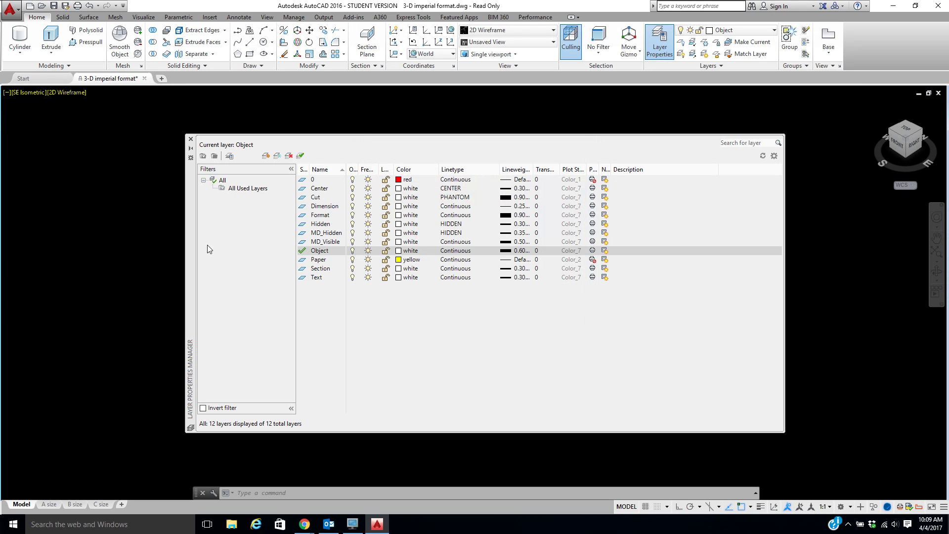
{"action": "left_click", "coordinate": [230, 156]}
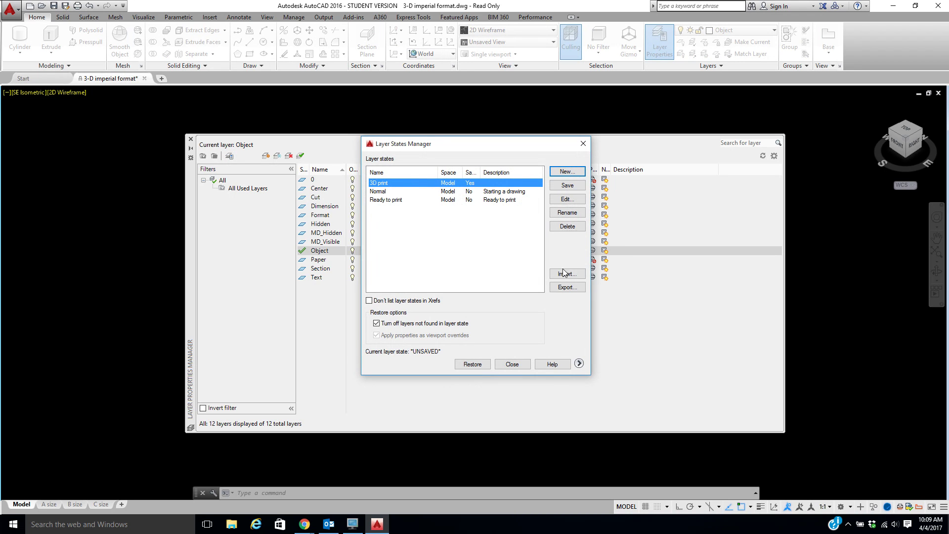
{"action": "left_click", "coordinate": [567, 288]}
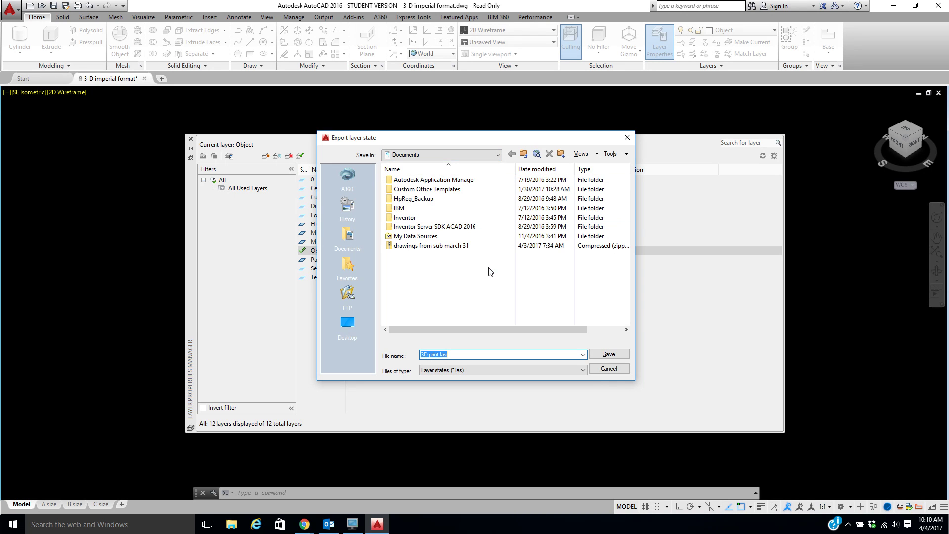
{"action": "left_click", "coordinate": [609, 370]}
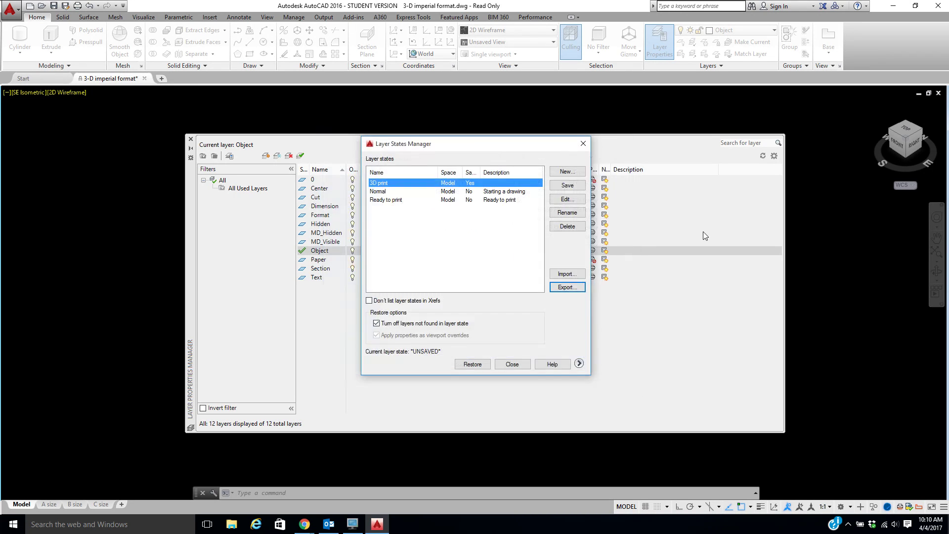
{"action": "left_click", "coordinate": [514, 365]}
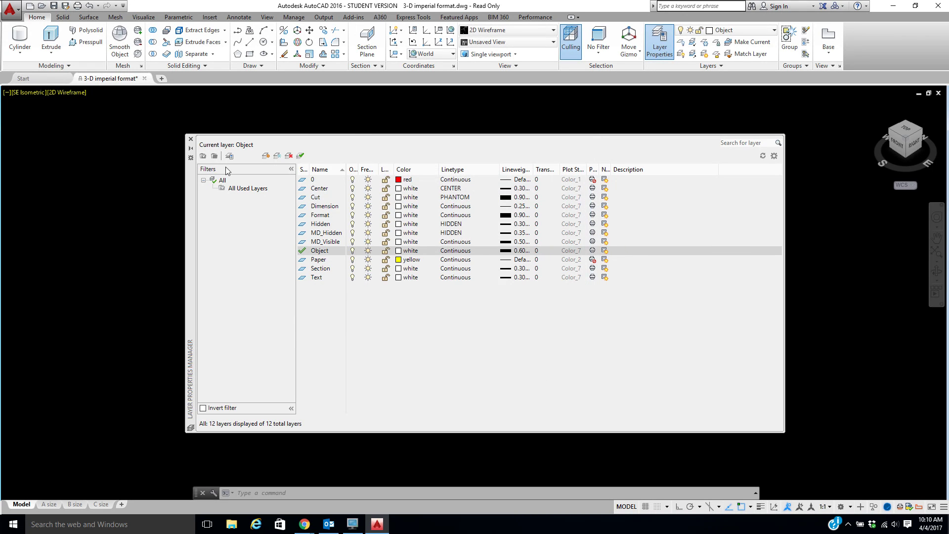
Close the Layer Properties Manager to return to the model.
{"action": "left_click", "coordinate": [190, 139]}
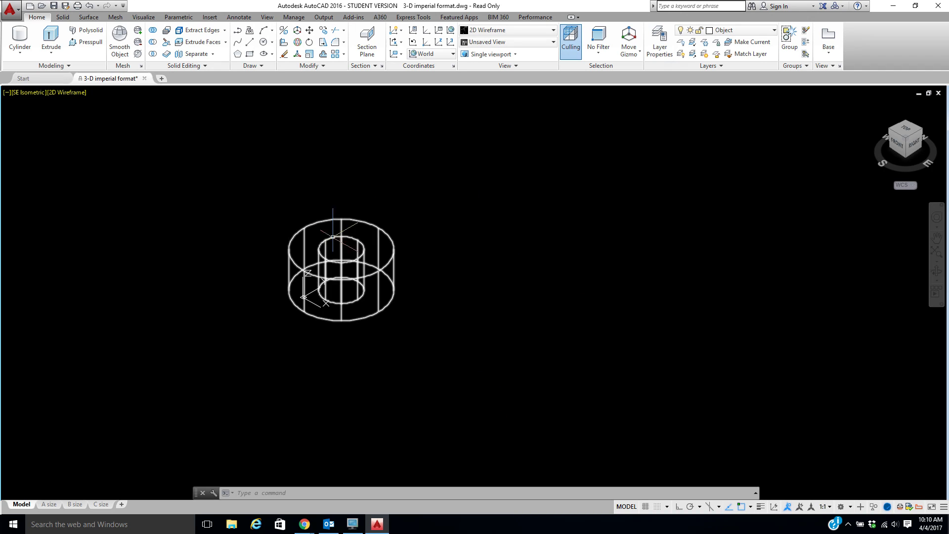